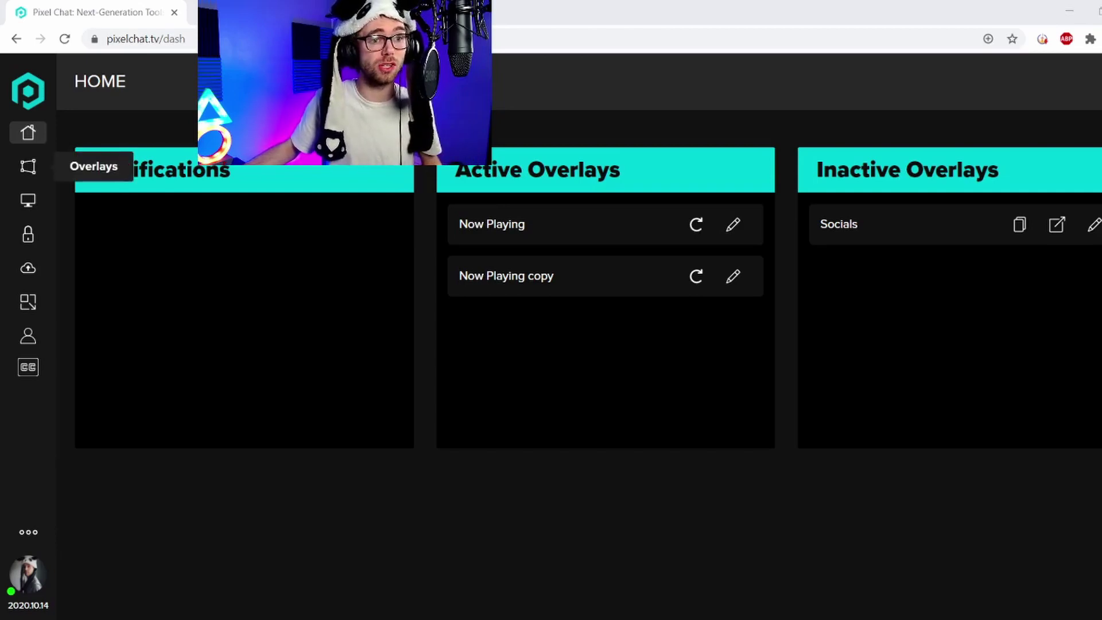
- Go to the Overlays page from the left sidebar
click(28, 167)
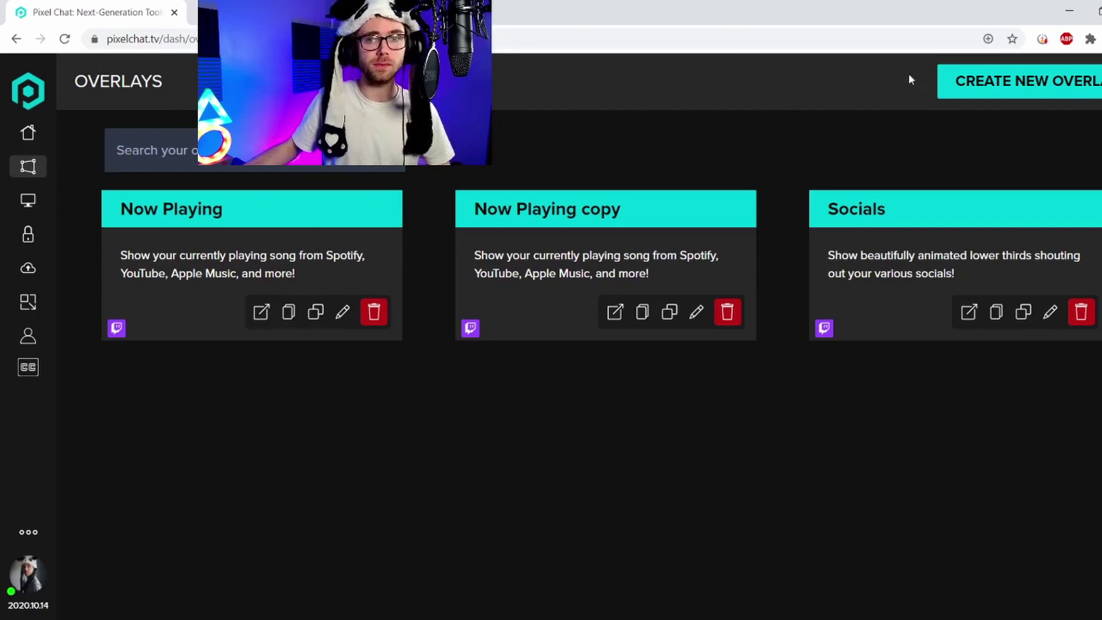
- Add a Now Playing overlay from the new-overlay templates and open its settings editor
click(1031, 91)
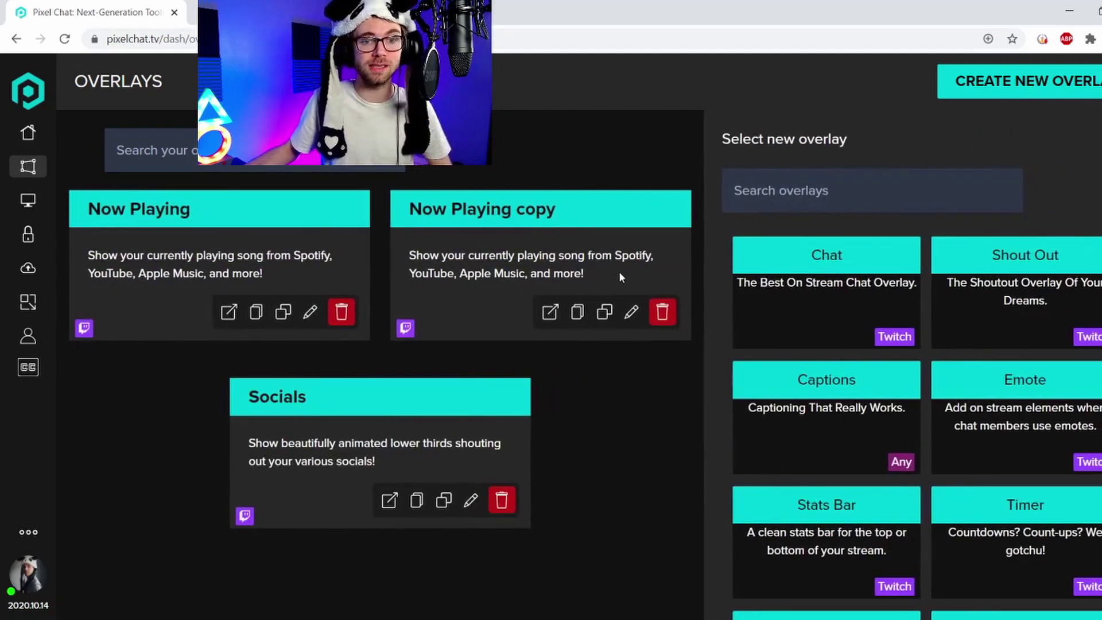
scroll(826, 291, down, 3)
scroll(818, 250, up, 3)
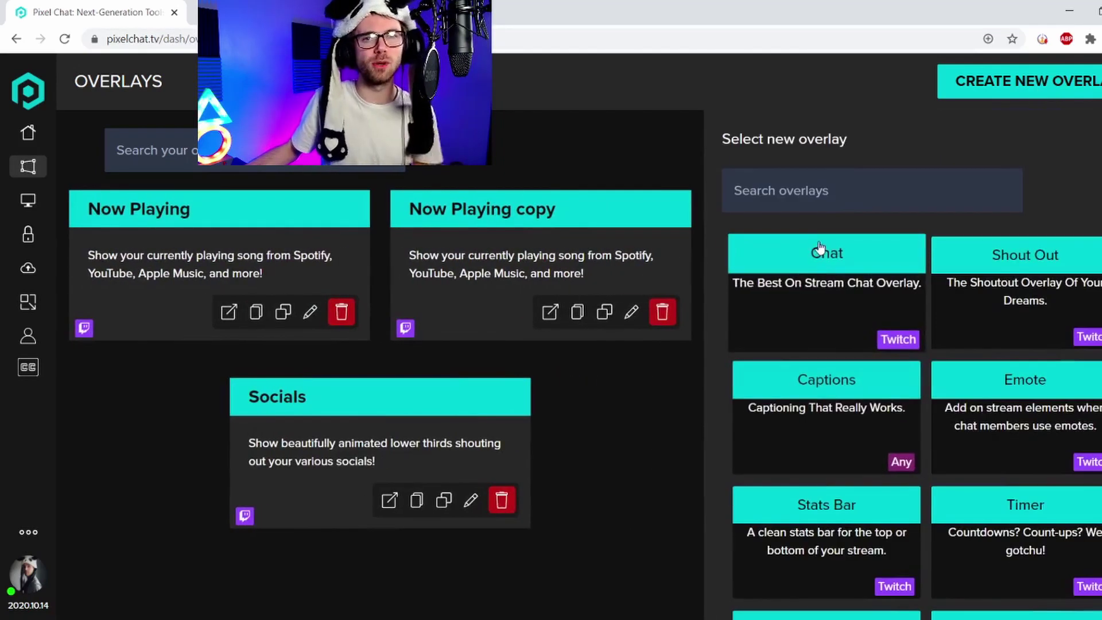
scroll(817, 254, down, 2)
scroll(823, 257, up, 1)
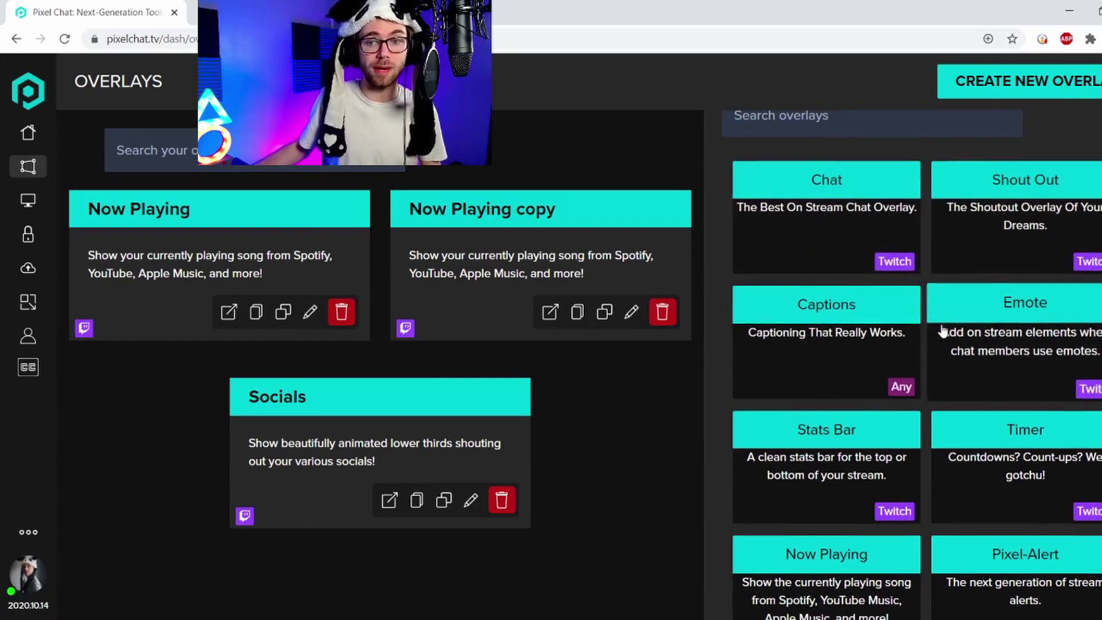
scroll(895, 324, down, 3)
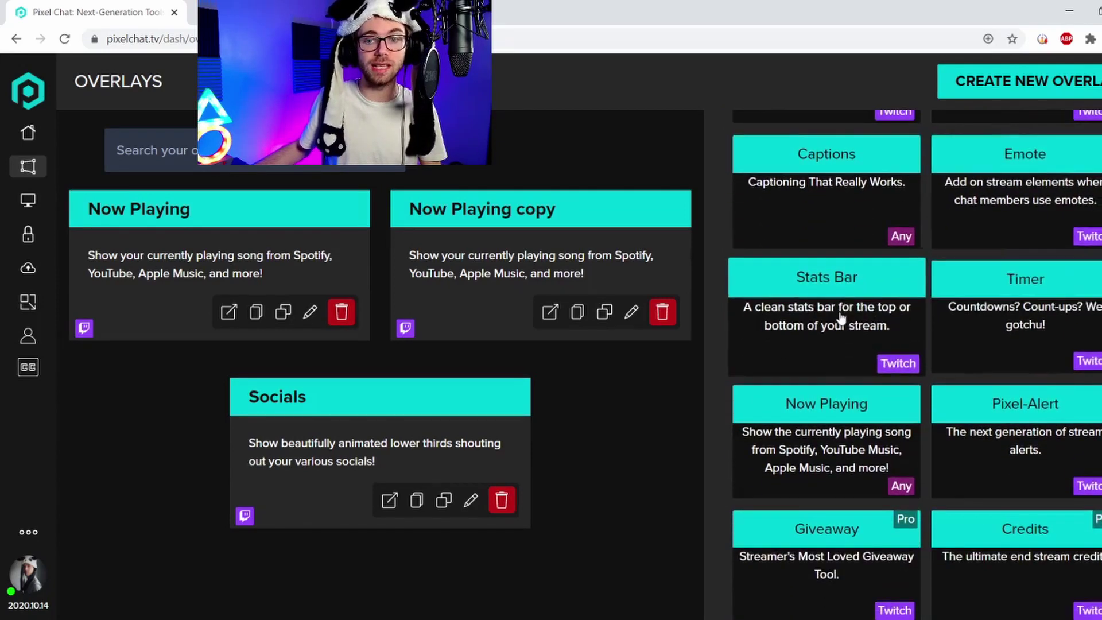
scroll(841, 317, down, 3)
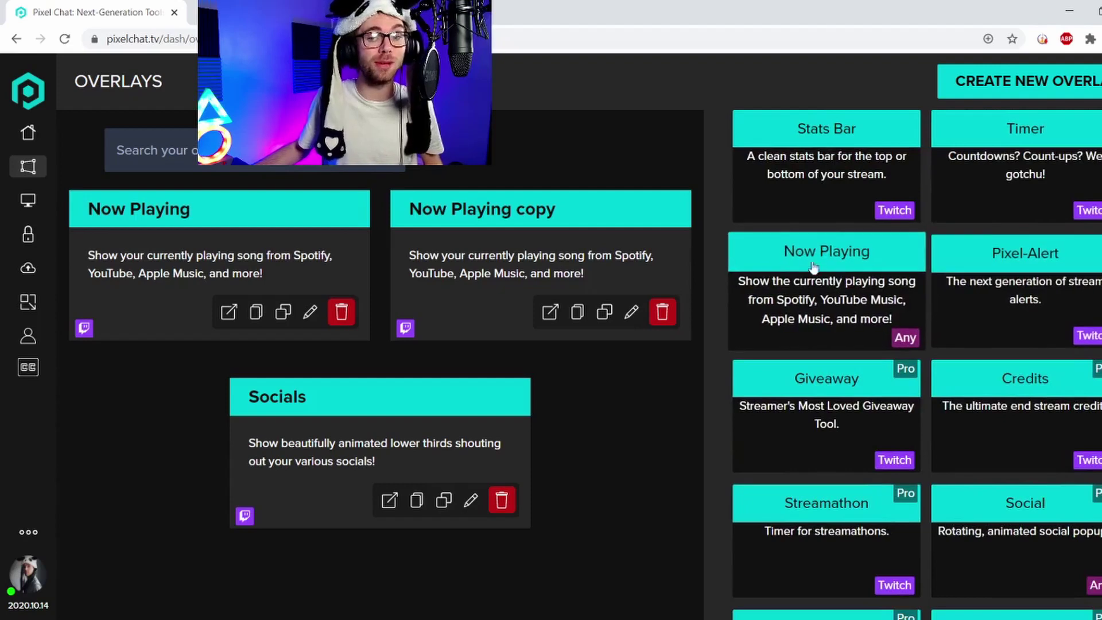
scroll(790, 282, down, 3)
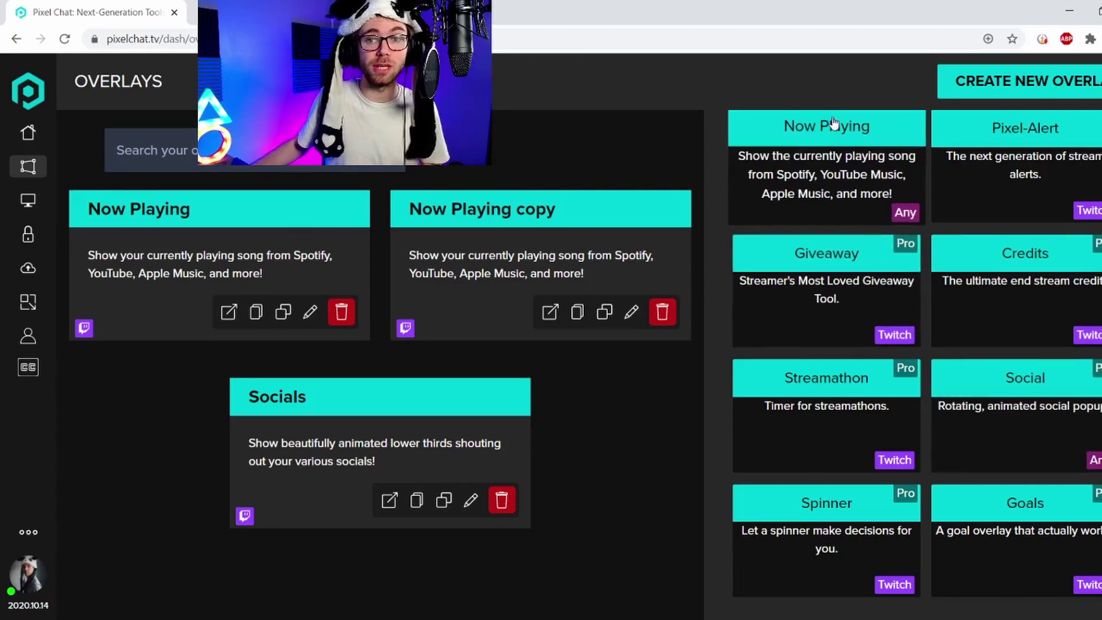
click(826, 136)
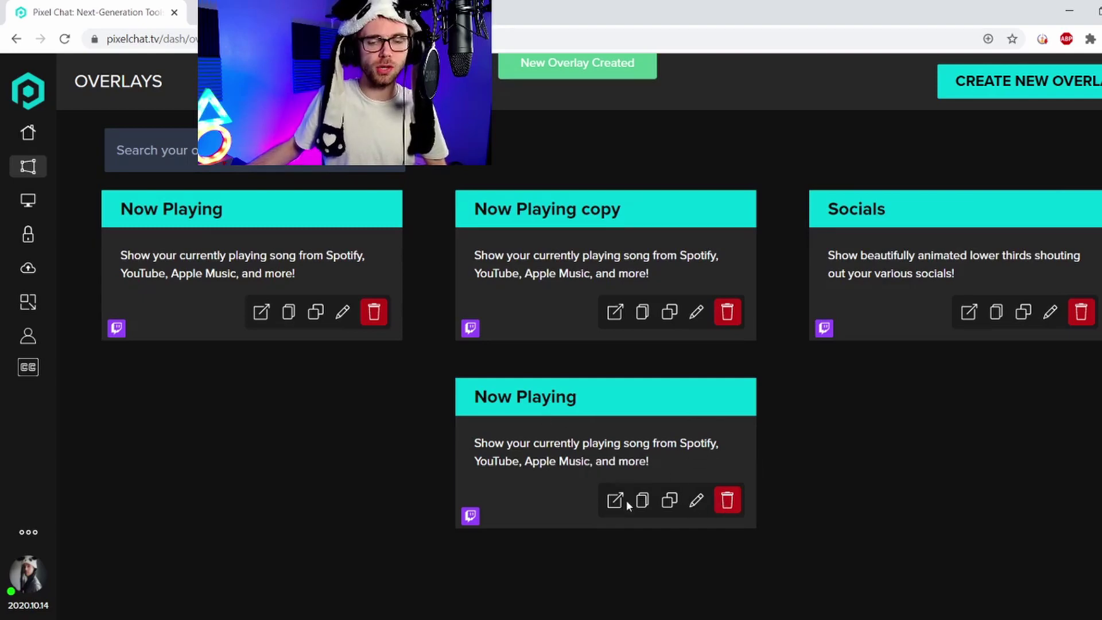
click(696, 500)
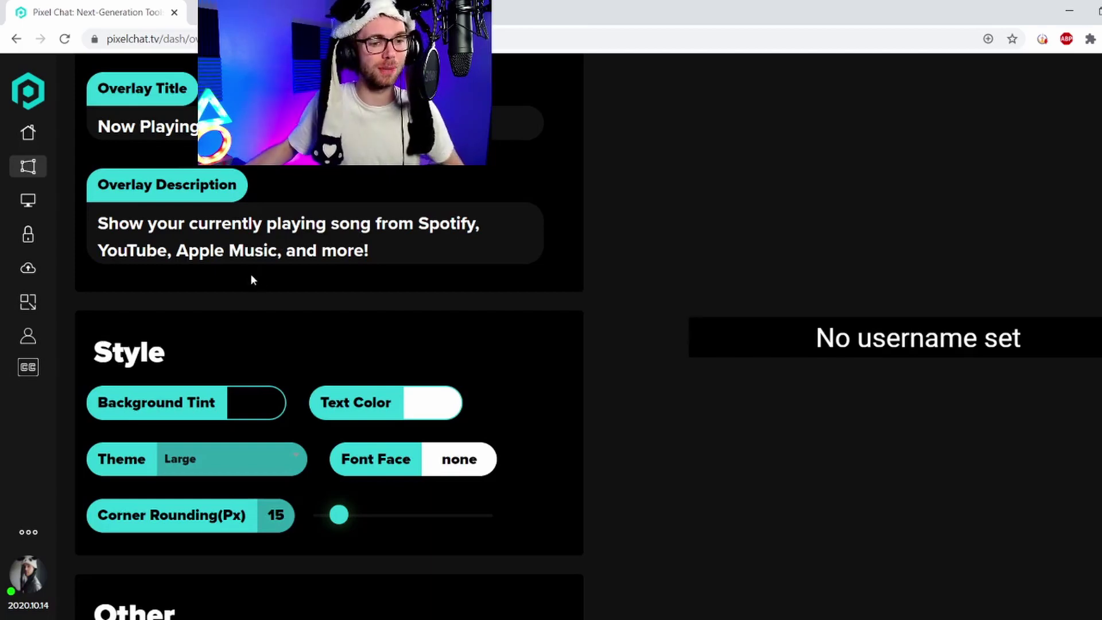
- Open the Style section's Theme dropdown to show the Large and Small options
scroll(250, 281, down, 3)
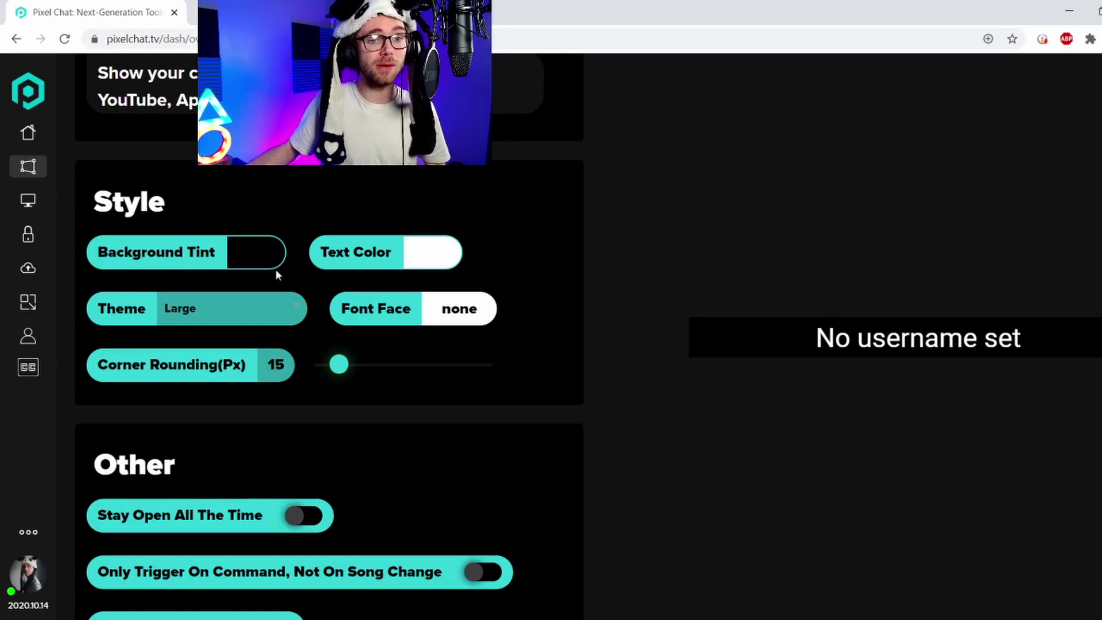
click(297, 314)
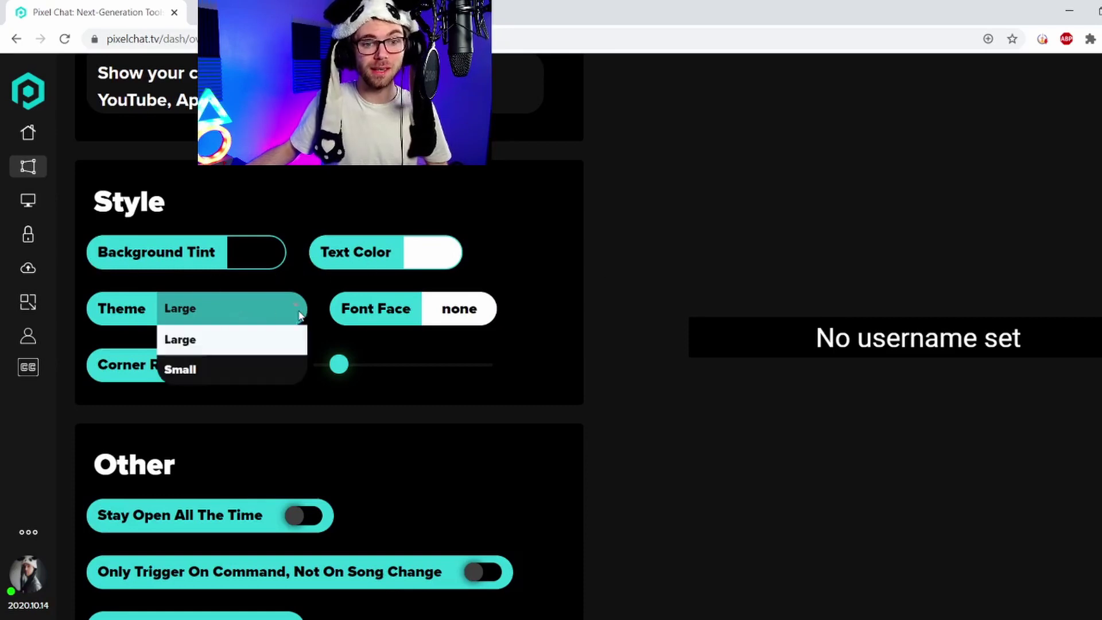
- Set the theme to Small and open the Account section's setup tutorial
click(208, 371)
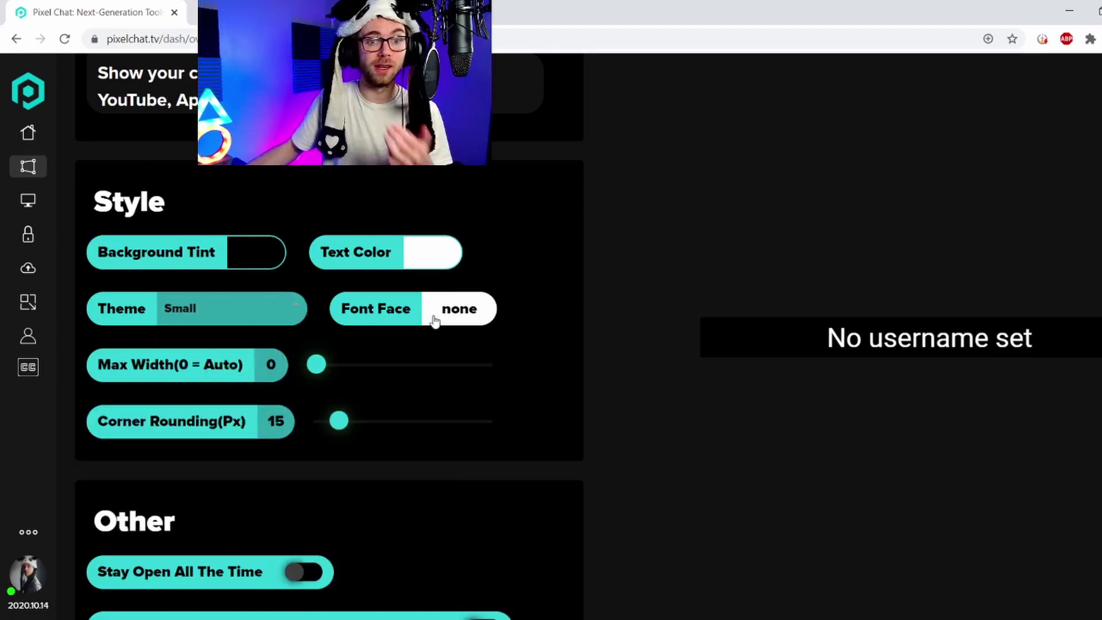
scroll(201, 398, down, 3)
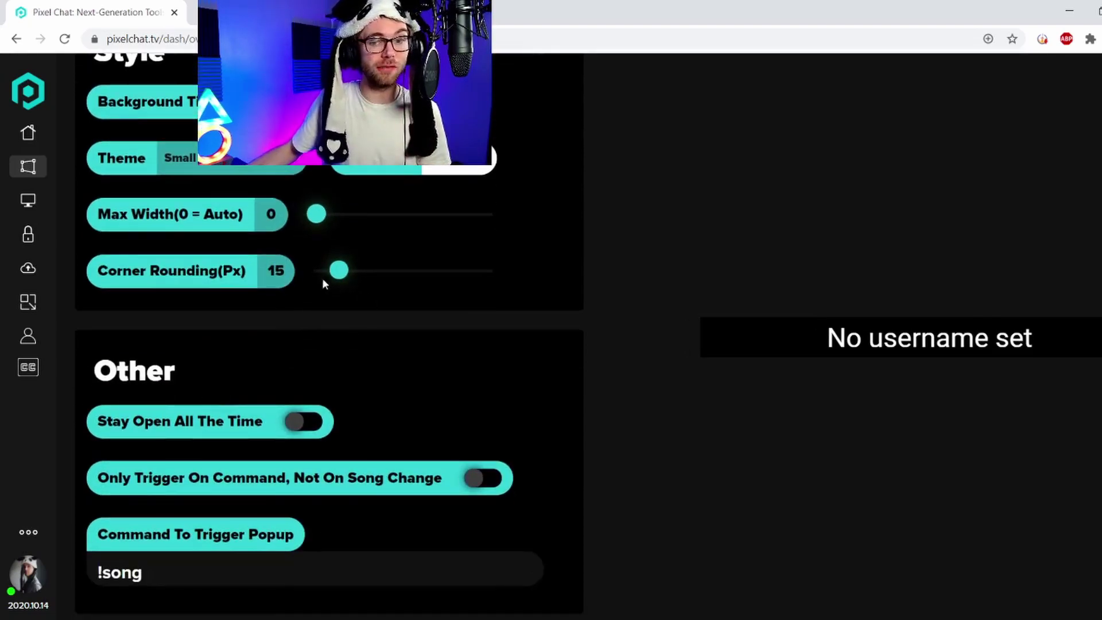
scroll(238, 421, down, 3)
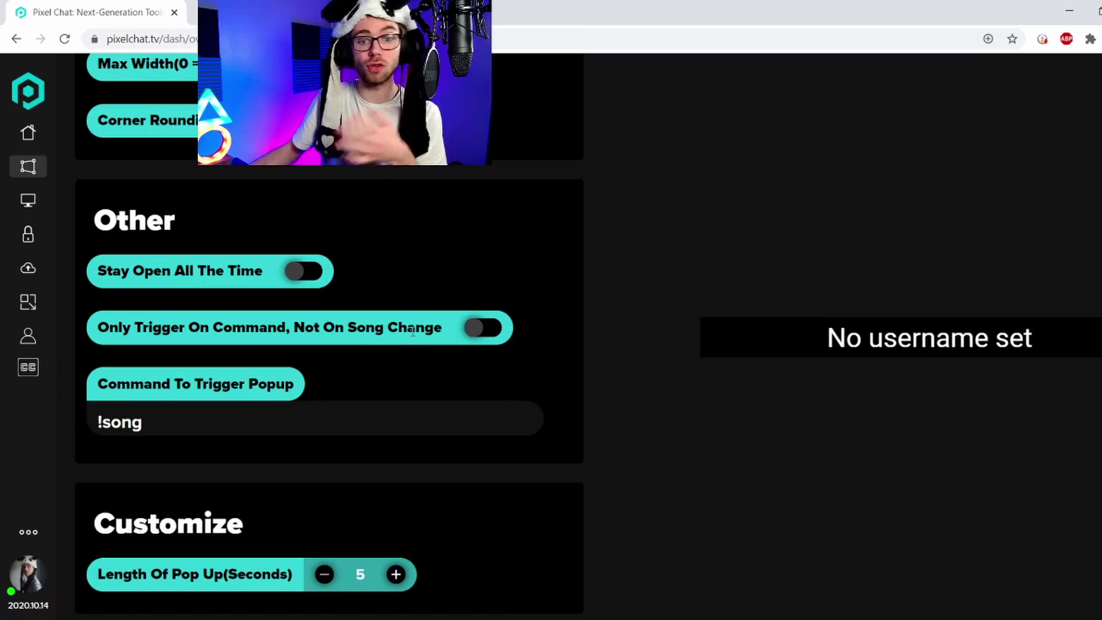
scroll(177, 440, down, 4)
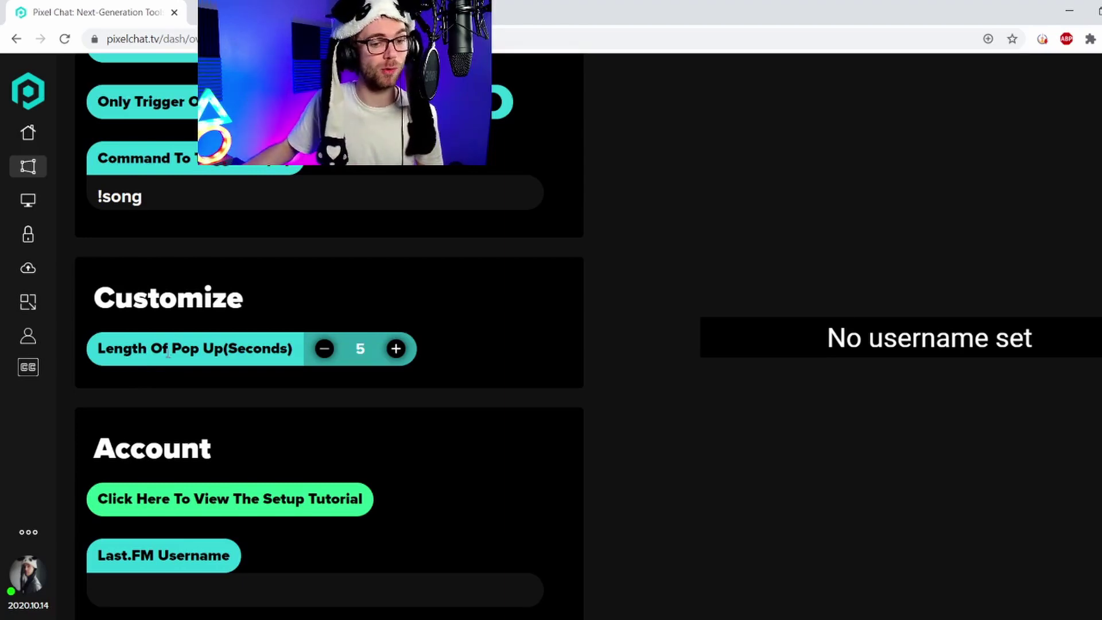
scroll(287, 382, down, 1)
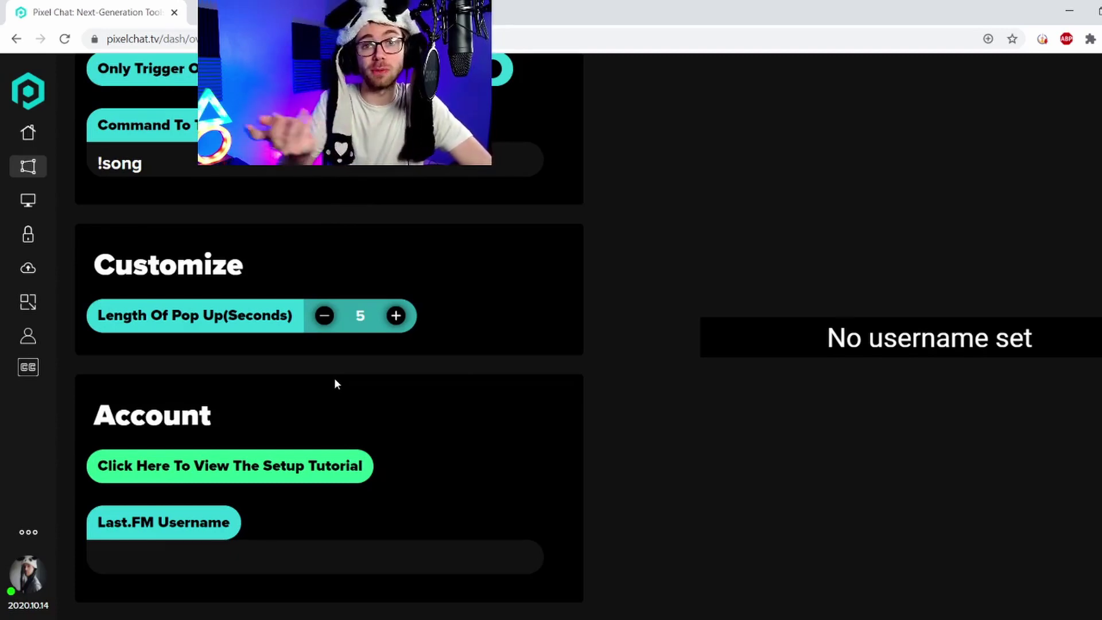
click(303, 468)
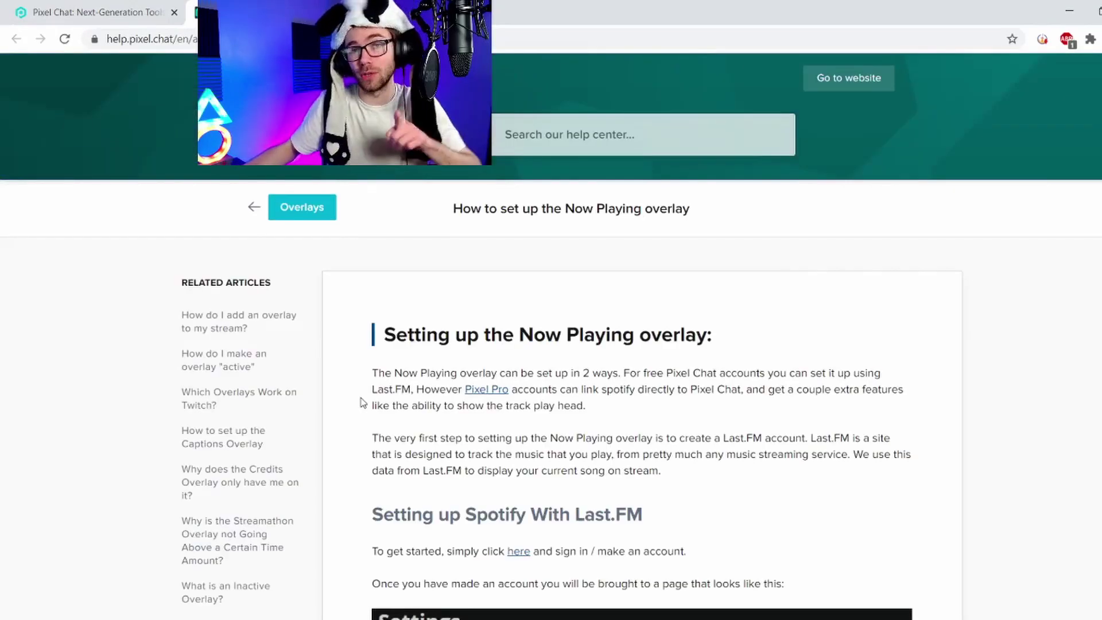
- Scroll the help article to the 'Setting up Spotify With Last.FM' Connect instructions
scroll(362, 402, down, 4)
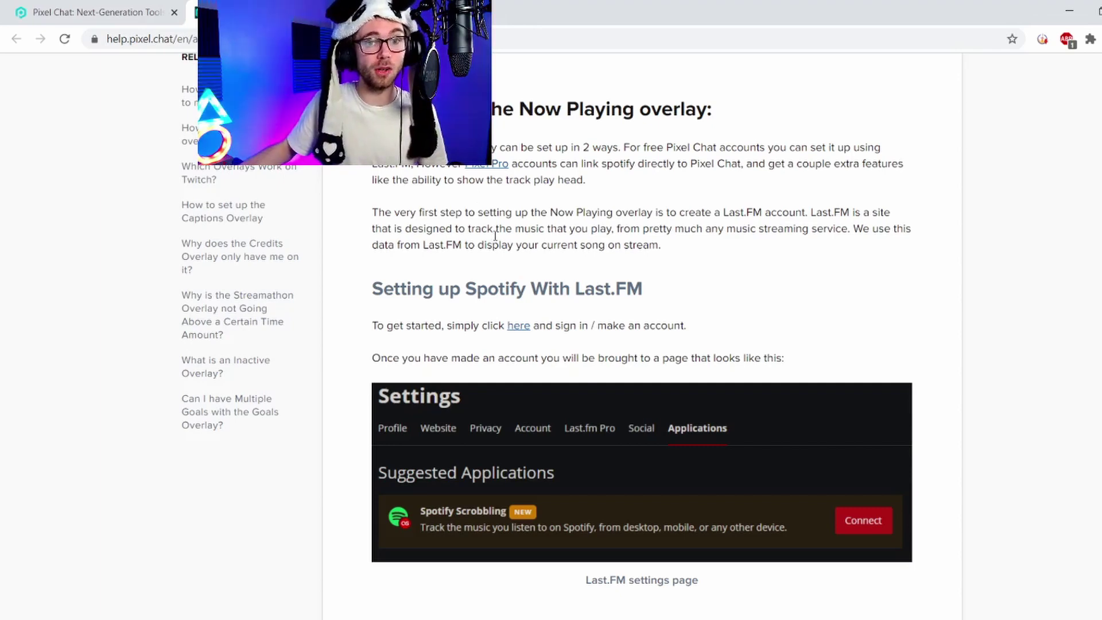
scroll(459, 287, down, 3)
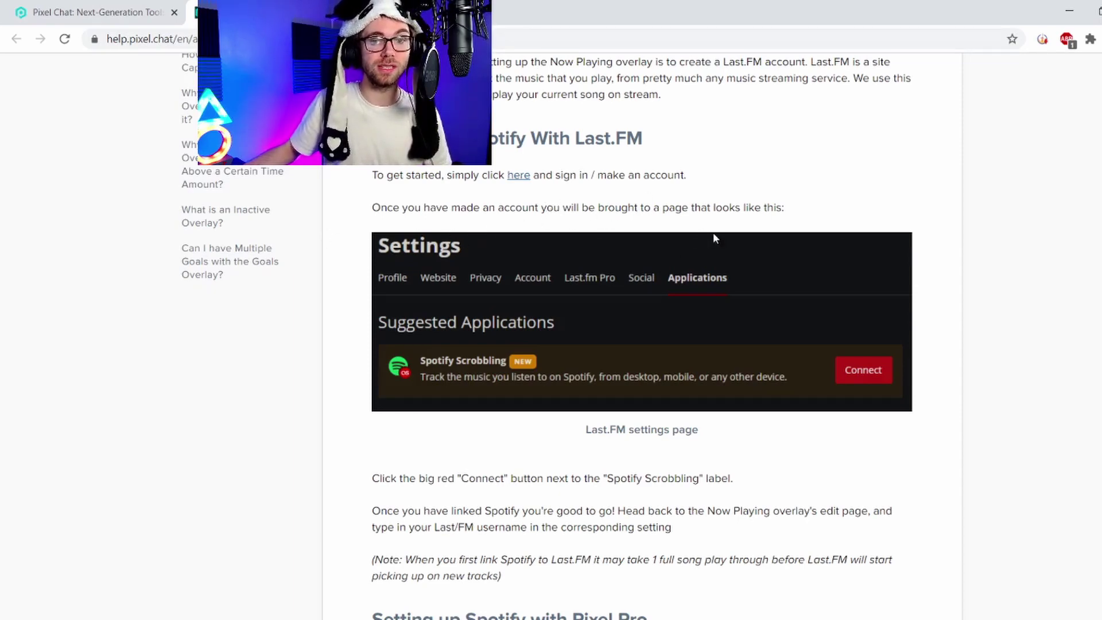
scroll(611, 310, down, 1)
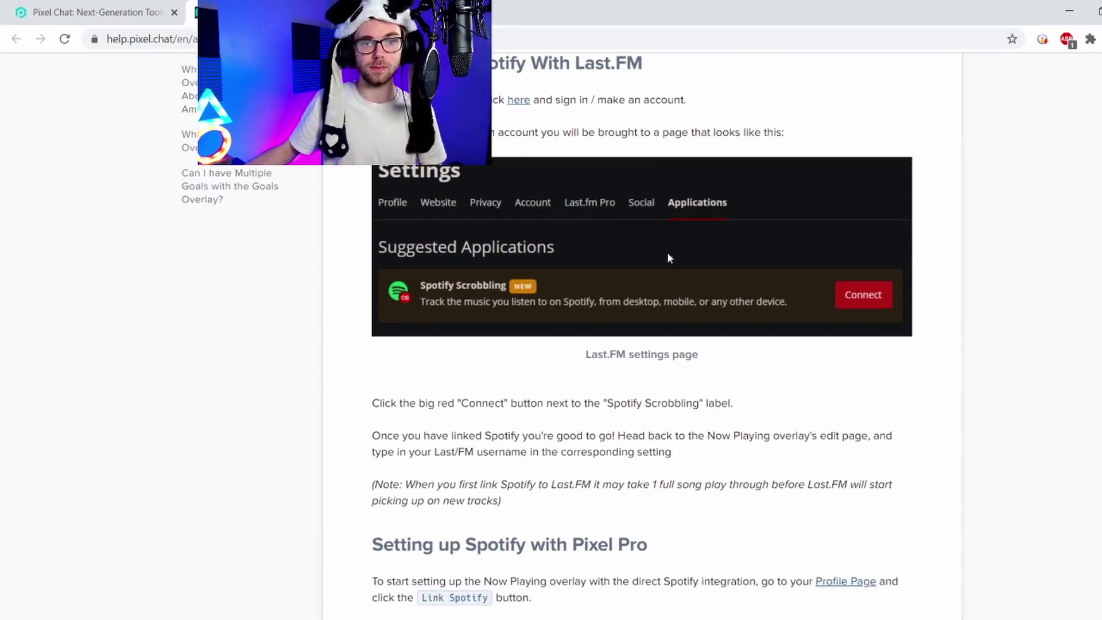
scroll(597, 222, up, 2)
- Approve the Spotify Playback connection on Last.fm, then return to the Pixel Chat tab
click(519, 252)
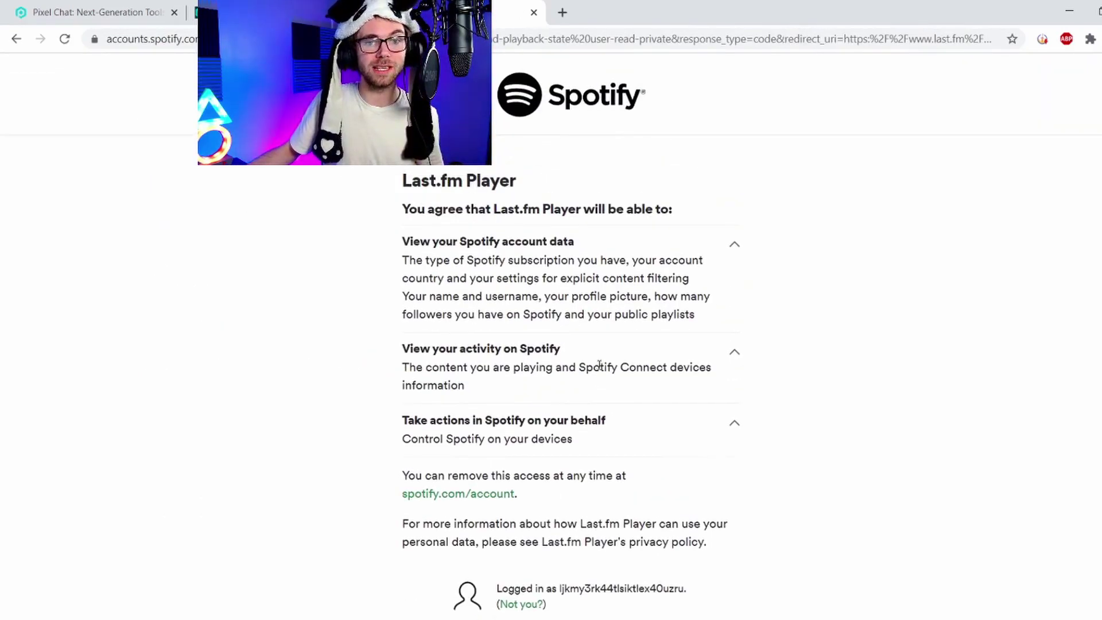
scroll(599, 365, down, 2)
scroll(666, 419, up, 1)
scroll(642, 488, down, 1)
click(600, 555)
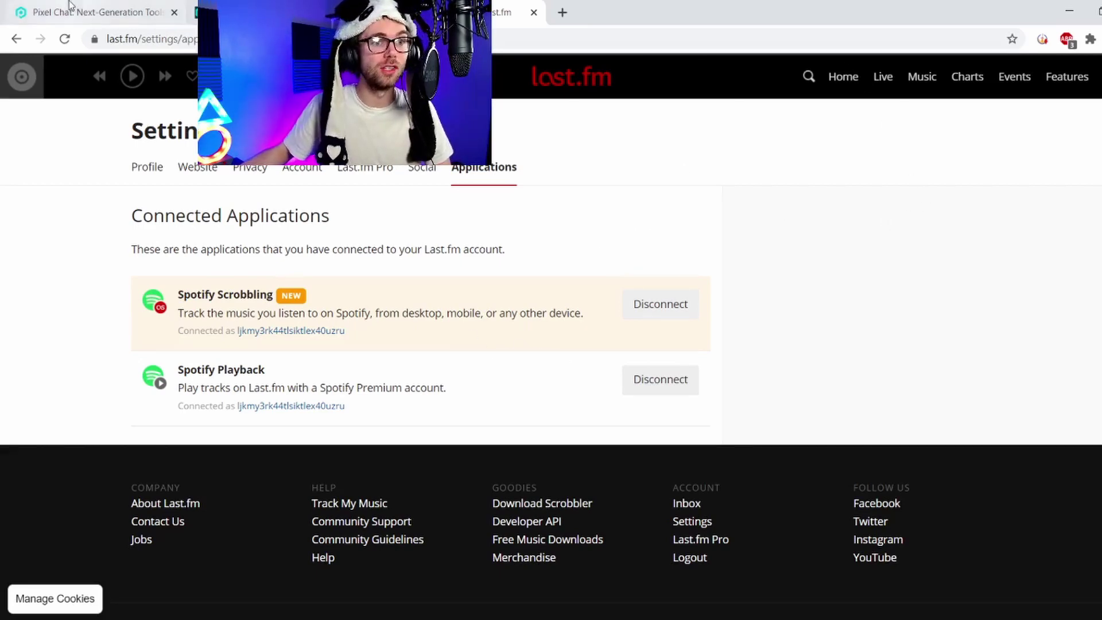
click(241, 12)
click(76, 12)
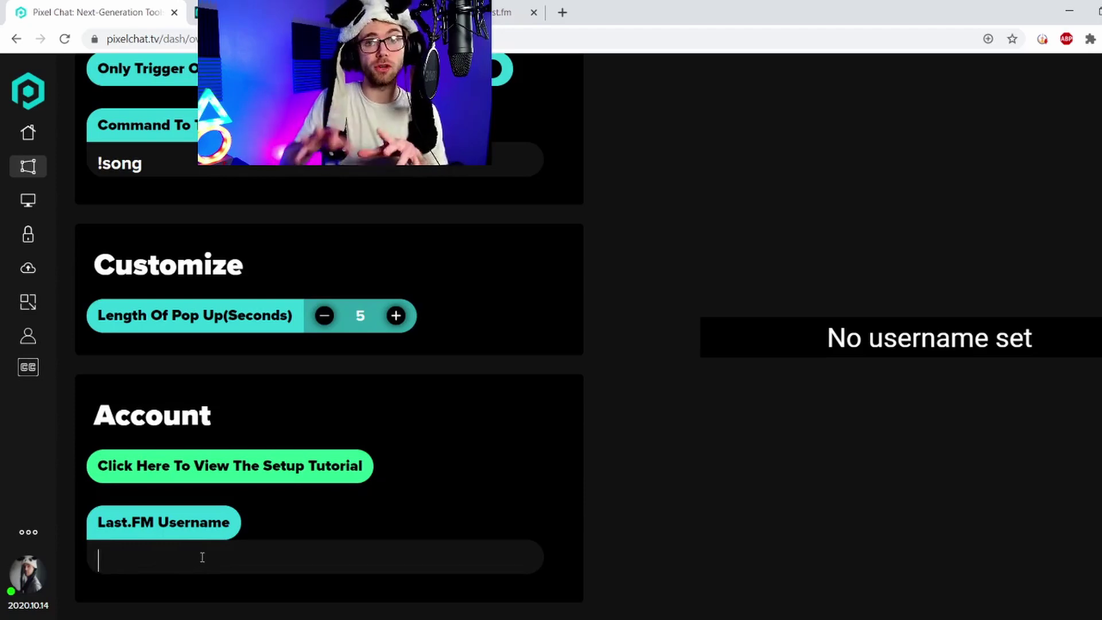
- Enter the Last.FM username, then reopen the active Now Playing overlay's Account settings from Home
click(202, 556)
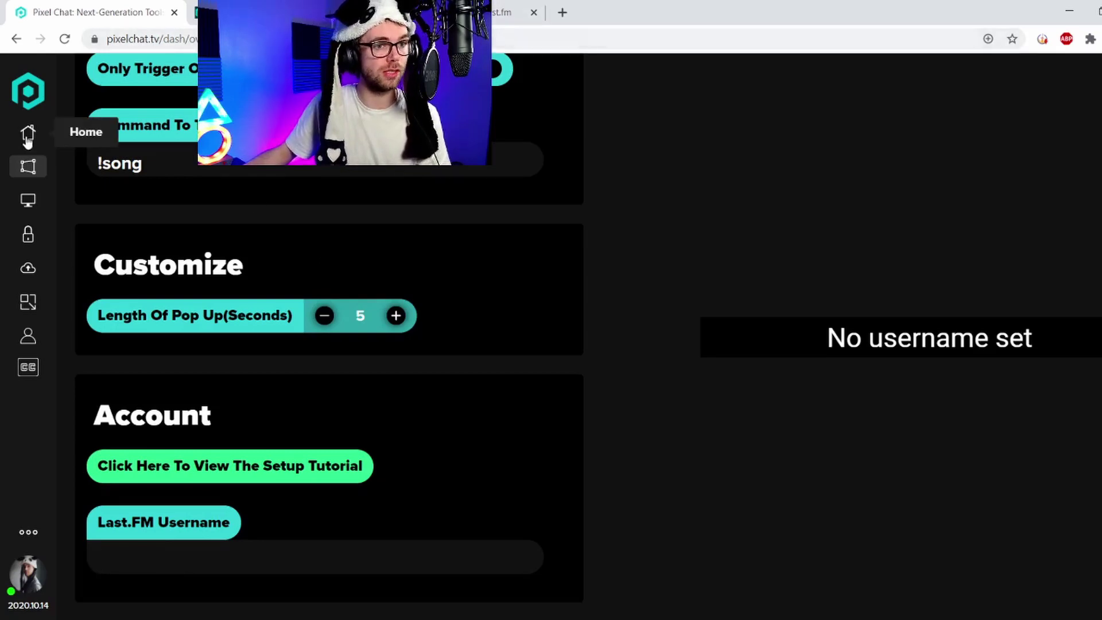
click(28, 133)
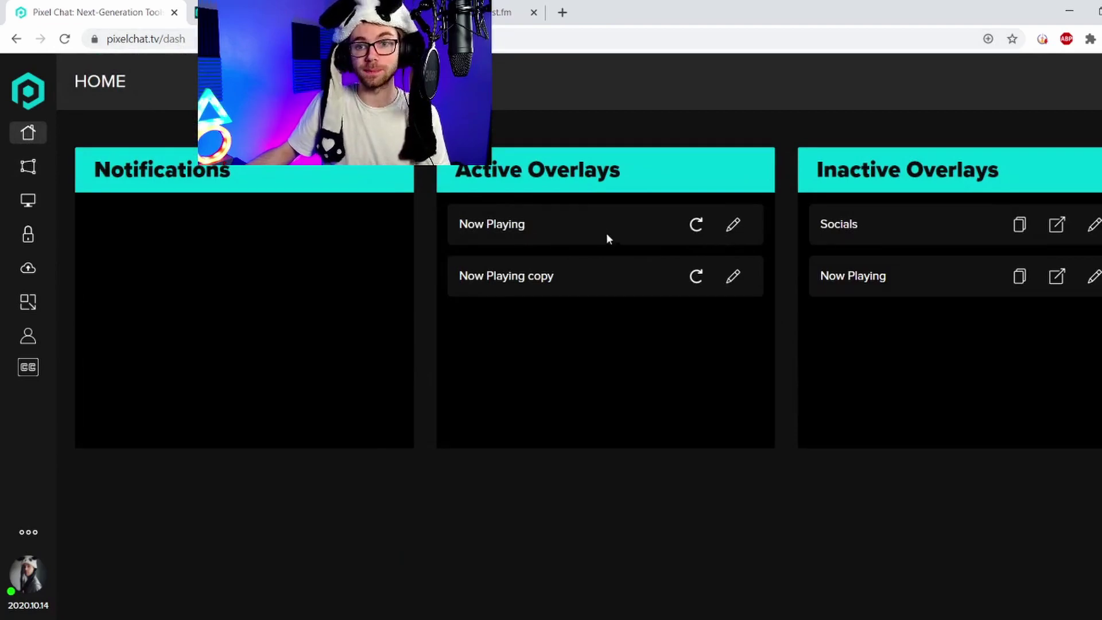
click(733, 225)
scroll(462, 387, down, 3)
scroll(464, 384, down, 10)
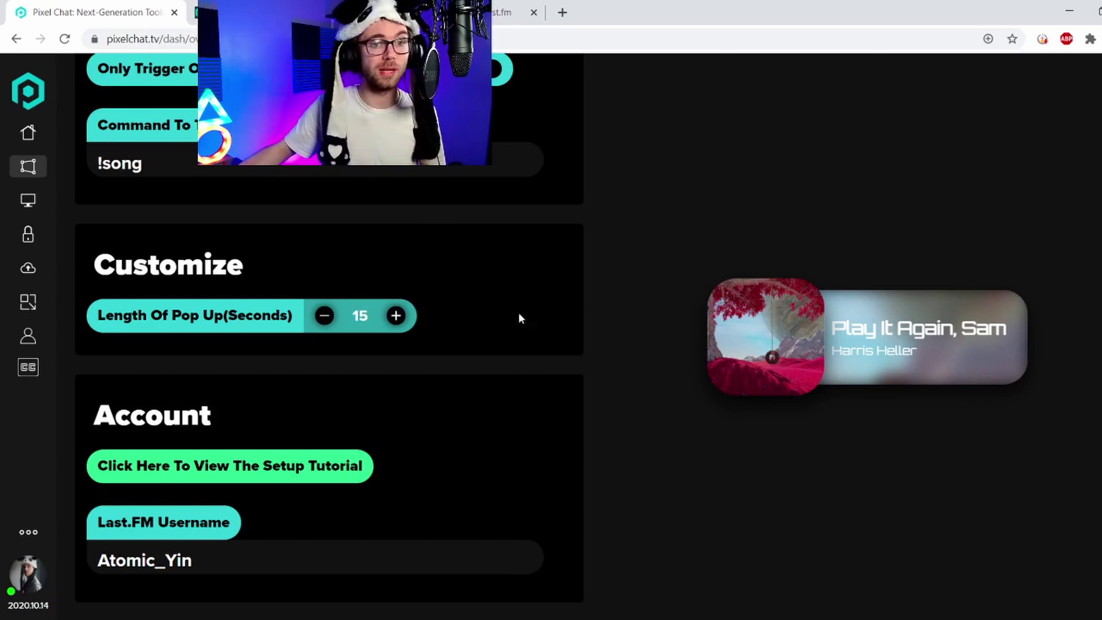
scroll(466, 319, up, 8)
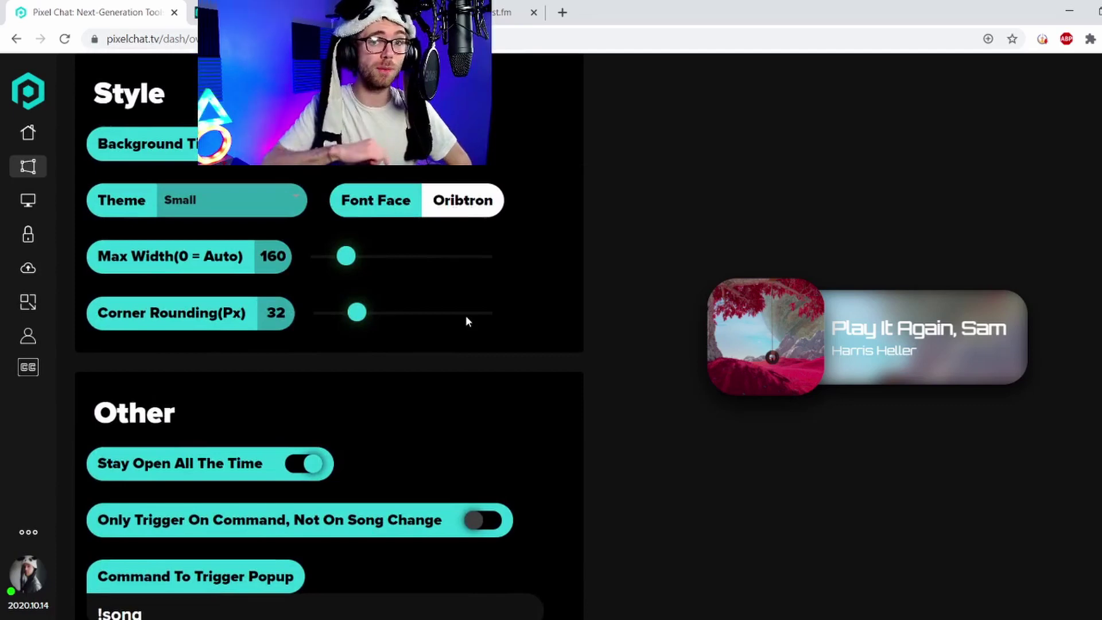
scroll(471, 319, up, 1)
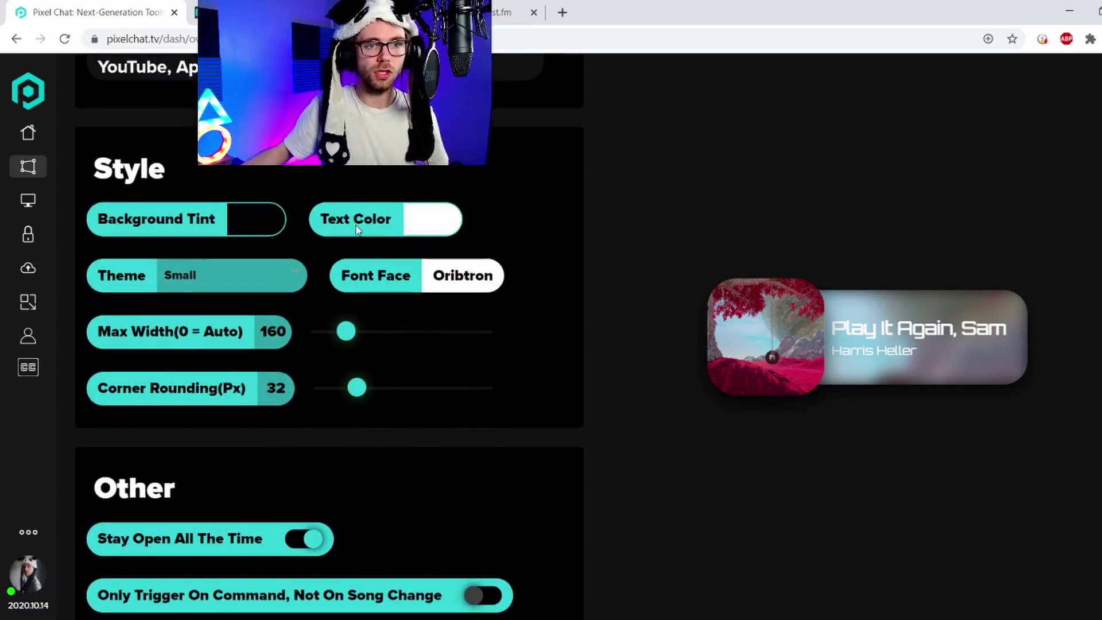
scroll(356, 228, up, 3)
scroll(334, 295, down, 1)
scroll(263, 332, down, 1)
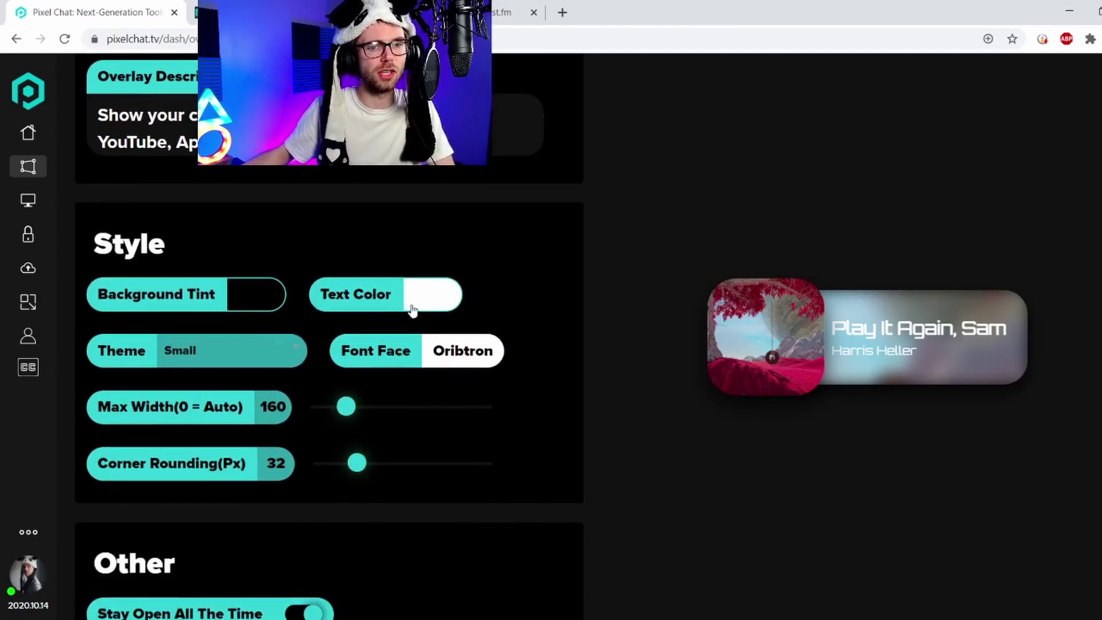
click(268, 295)
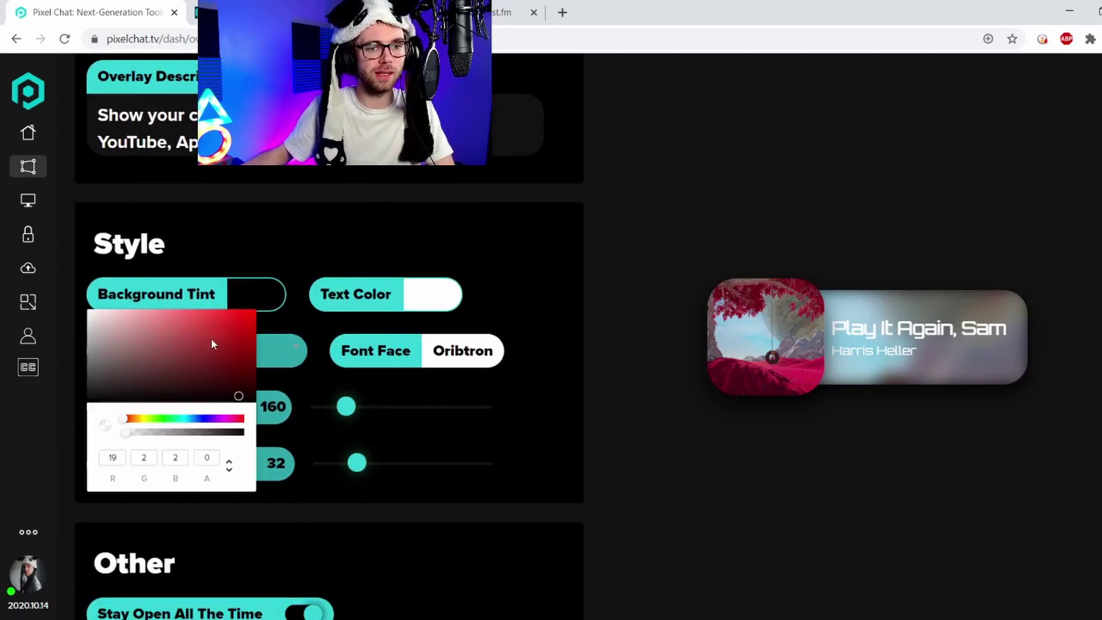
mouse_move(238, 396)
mouse_down()
mouse_move(253, 323)
mouse_move(109, 330)
mouse_move(136, 394)
mouse_move(165, 351)
mouse_move(254, 398)
mouse_up()
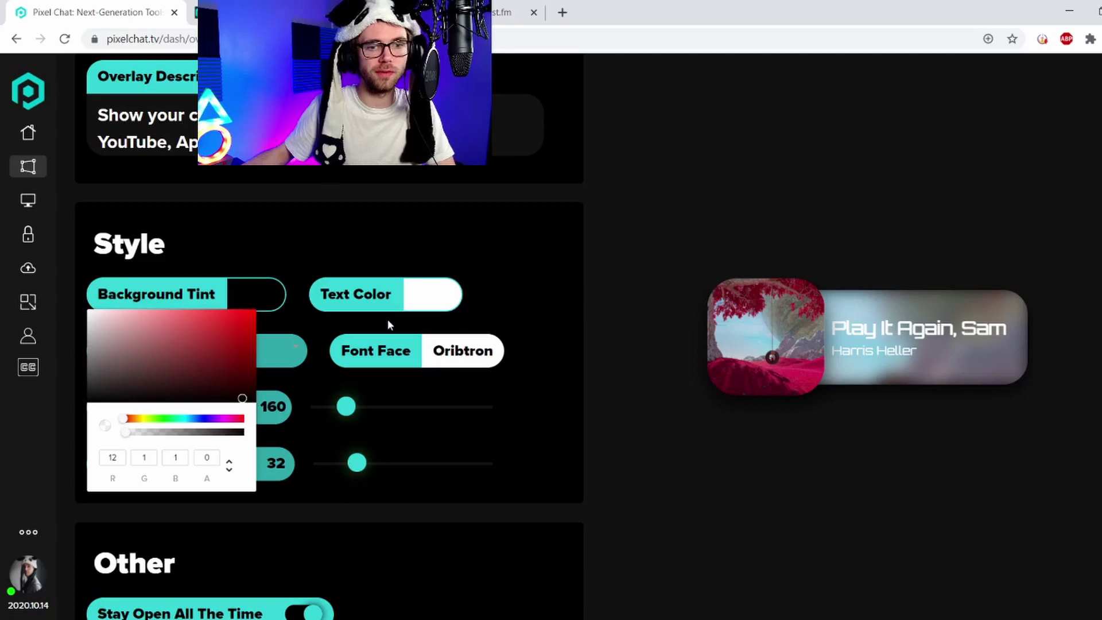
click(528, 290)
click(226, 356)
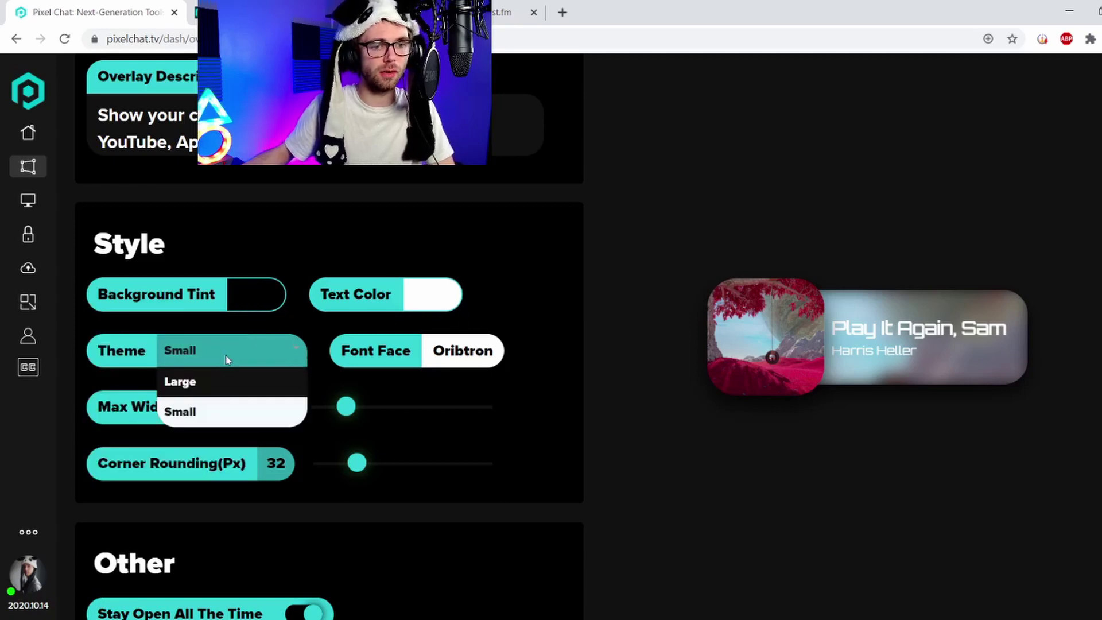
click(202, 383)
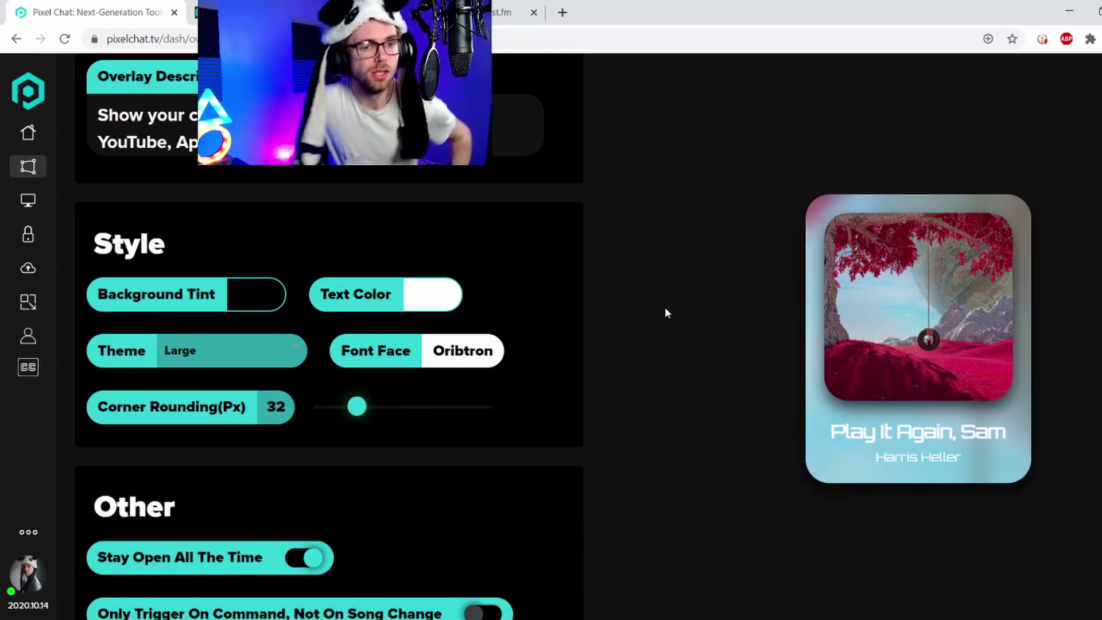
click(253, 345)
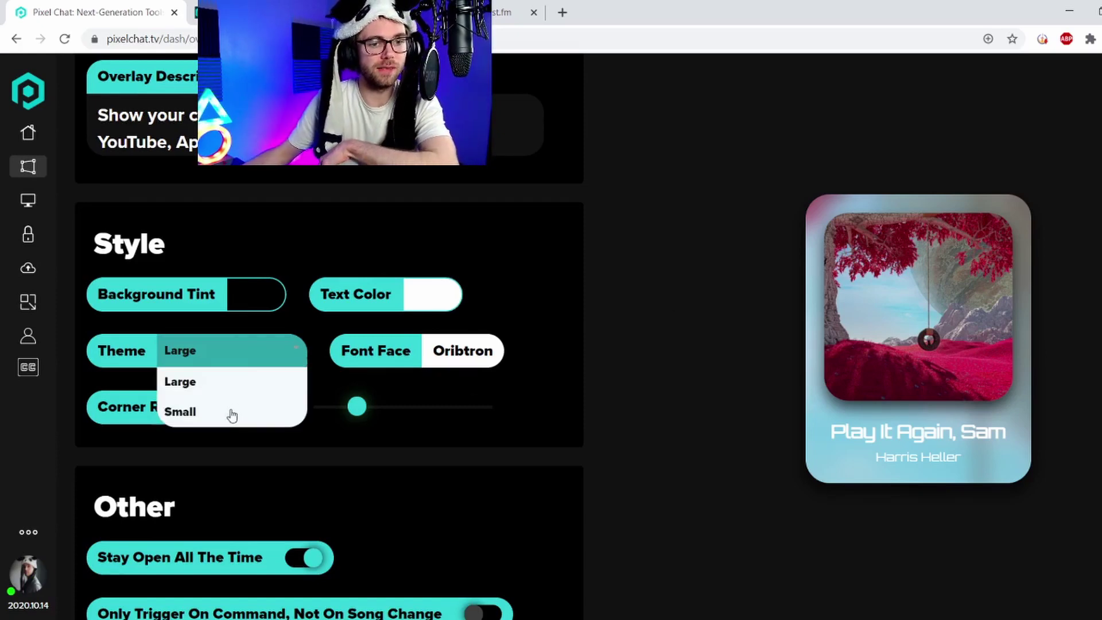
click(230, 411)
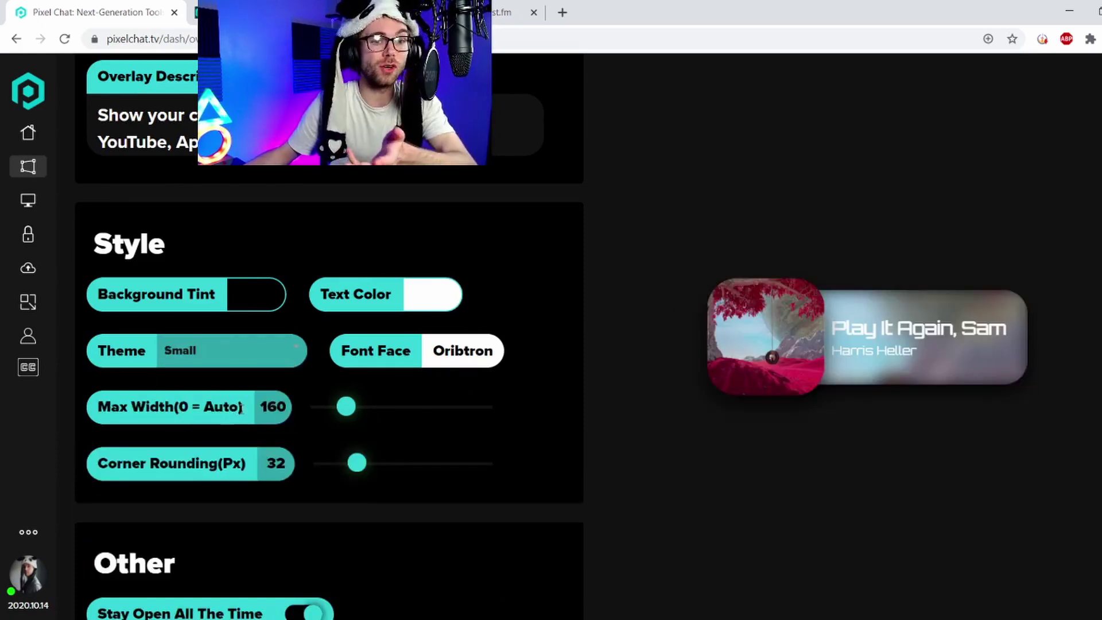